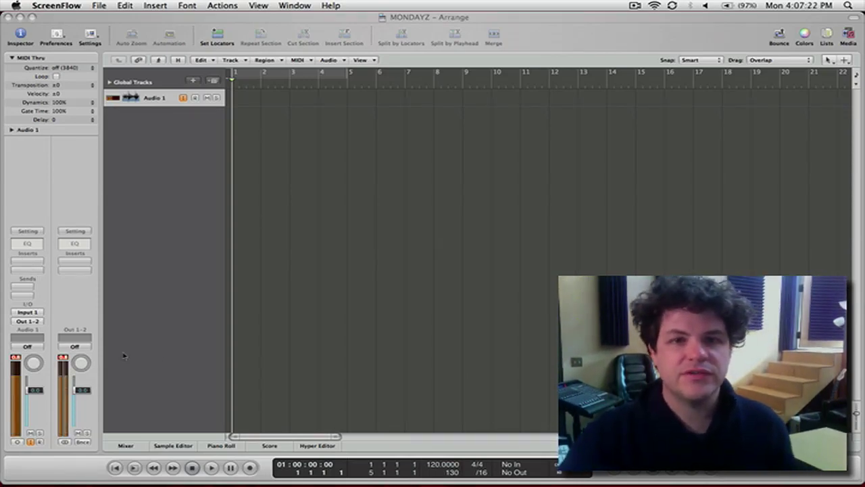
Switch to Logic Pro, open the Environment's Mixer layer in screenset 8 and reset the Audio 1 peak indicator.
click(273, 282)
key(8)
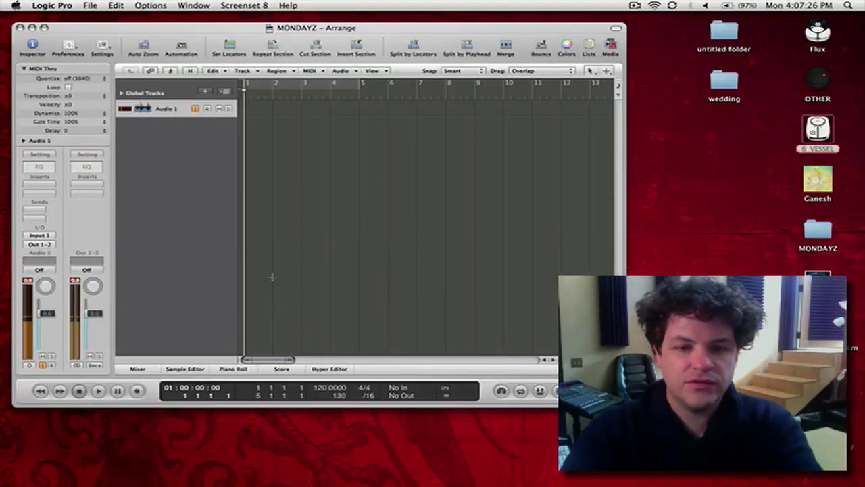
key(super+8)
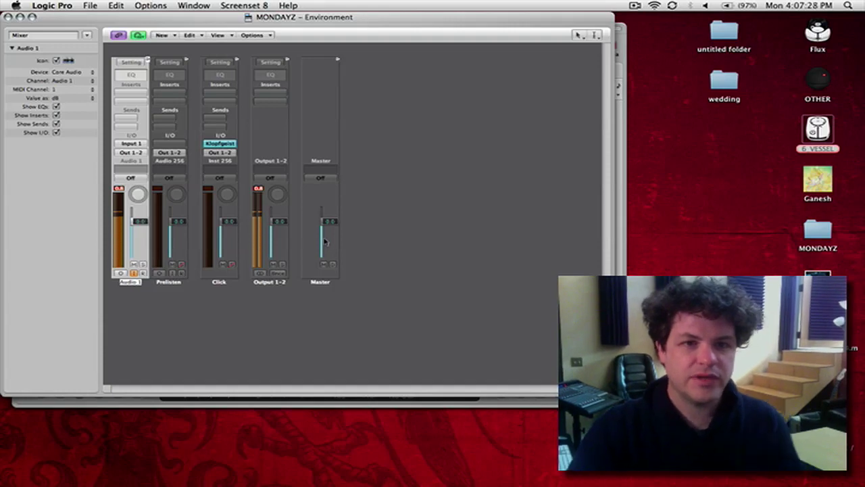
click(119, 188)
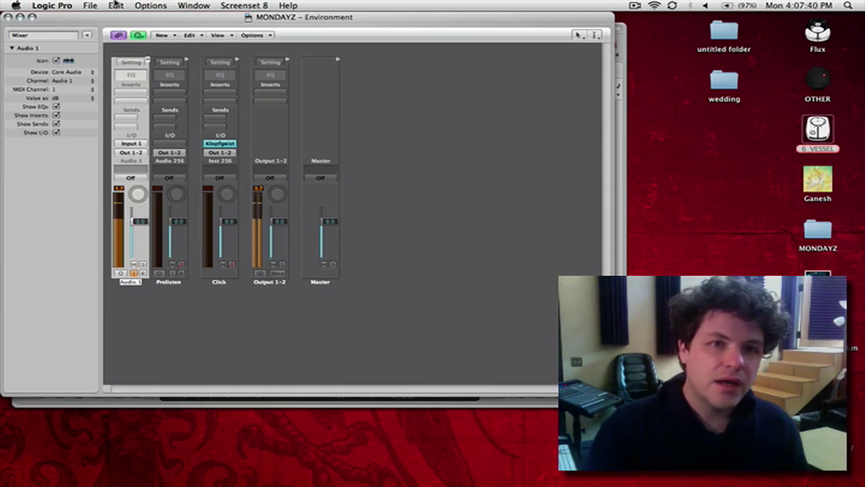
Create an Input channel strip in the Environment mixer and reset its volume fader to 0.0 dB.
click(162, 35)
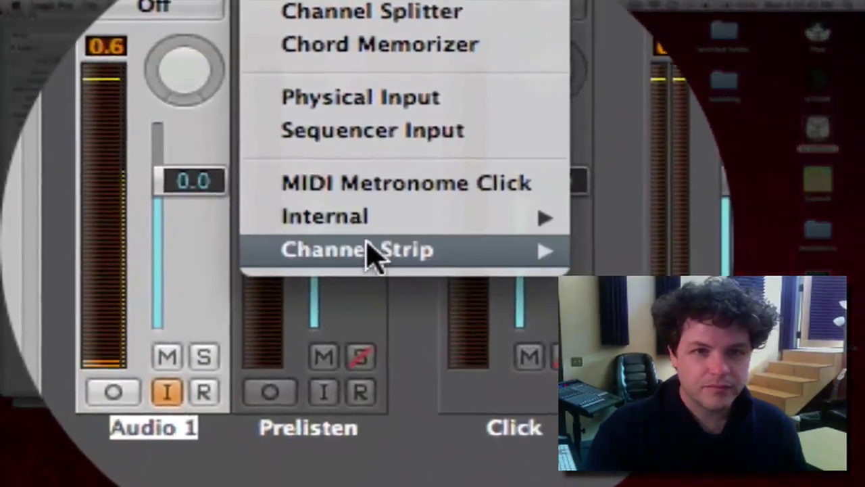
mouse_move(370, 254)
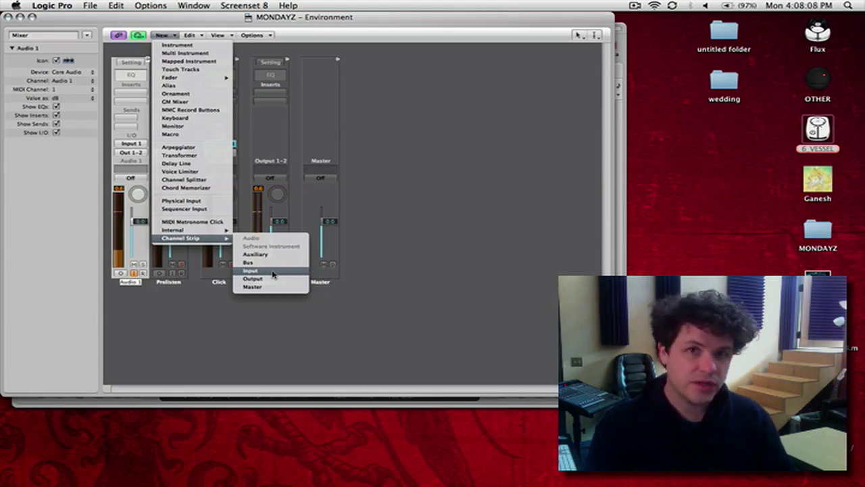
click(273, 274)
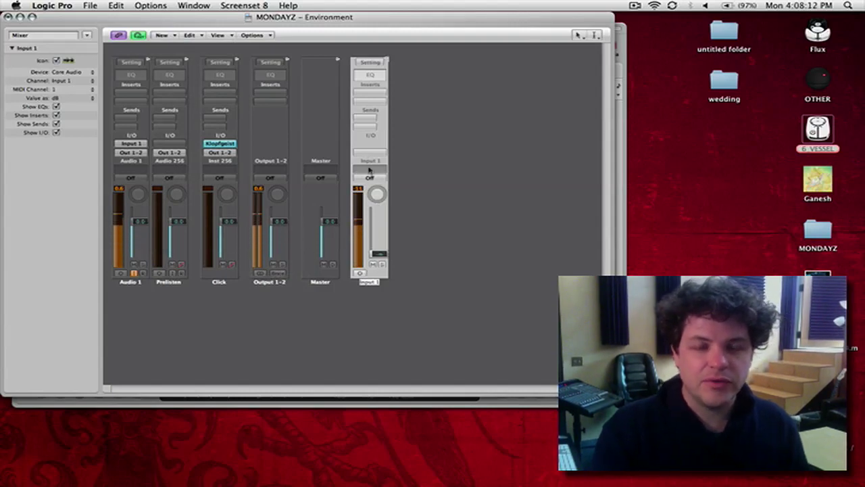
alt+click(381, 253)
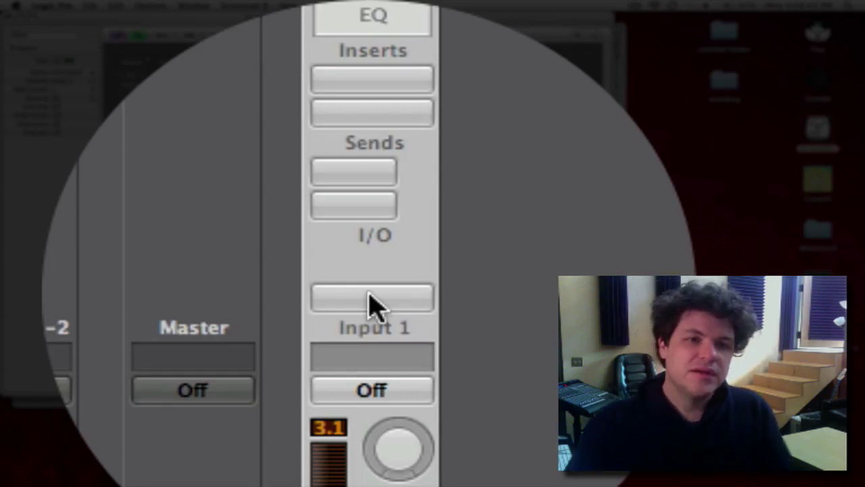
Insert a mono Tape Delay on the Input 1 channel strip and set its feedback to 53%.
click(374, 329)
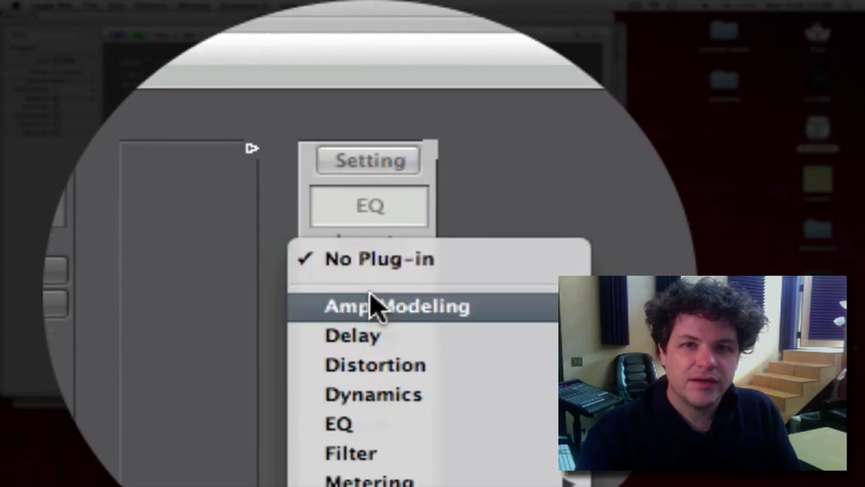
mouse_move(376, 327)
mouse_move(551, 297)
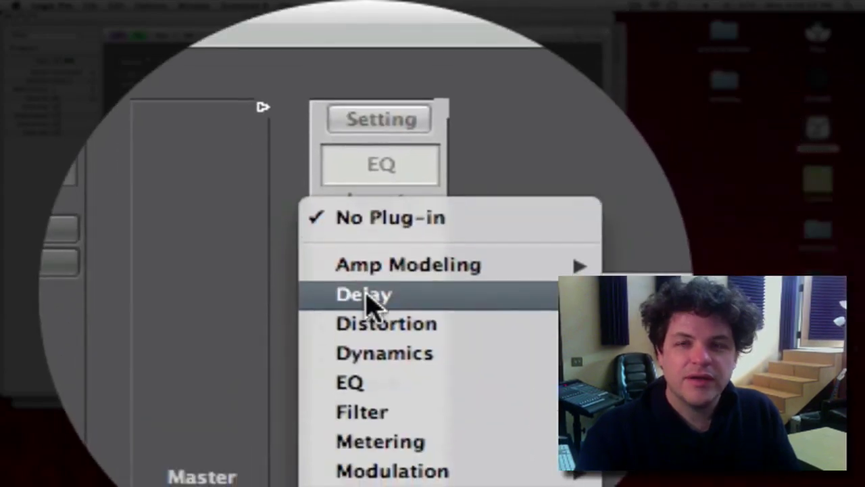
mouse_move(370, 306)
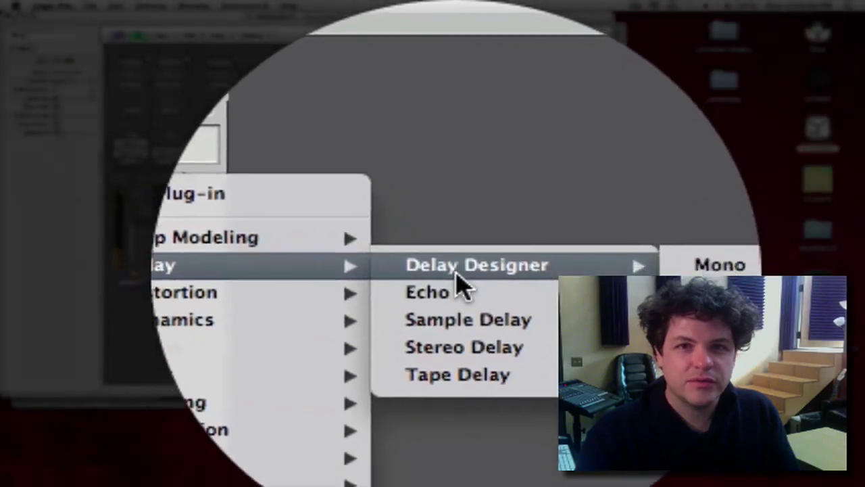
mouse_move(717, 382)
mouse_move(446, 234)
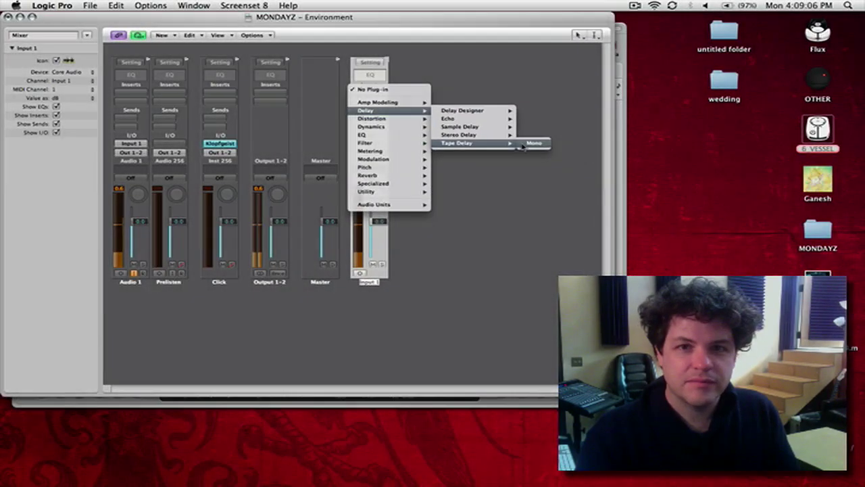
click(524, 144)
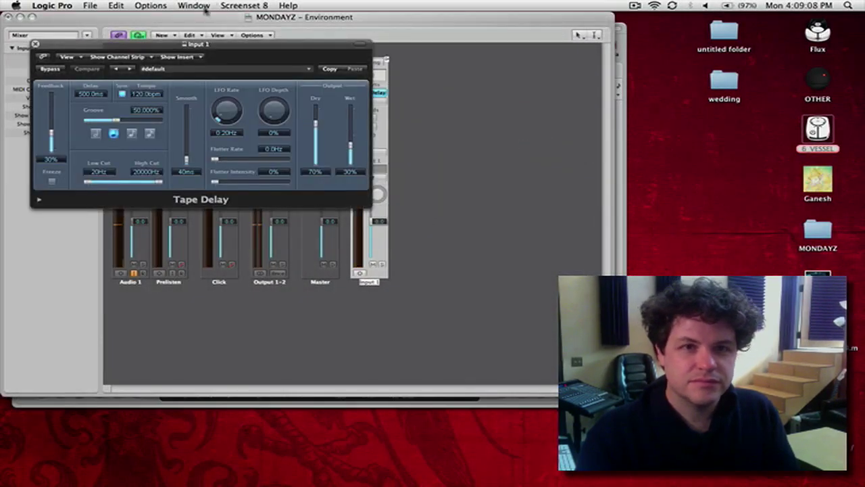
drag(205, 43, 563, 22)
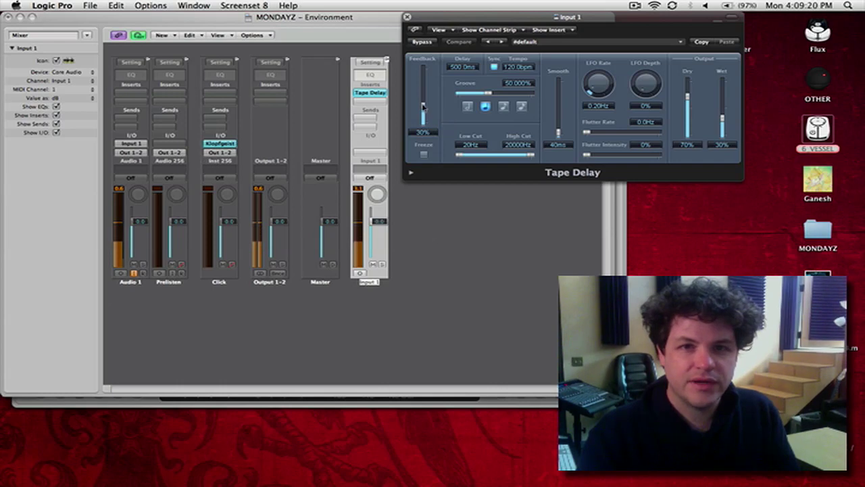
drag(424, 106, 423, 95)
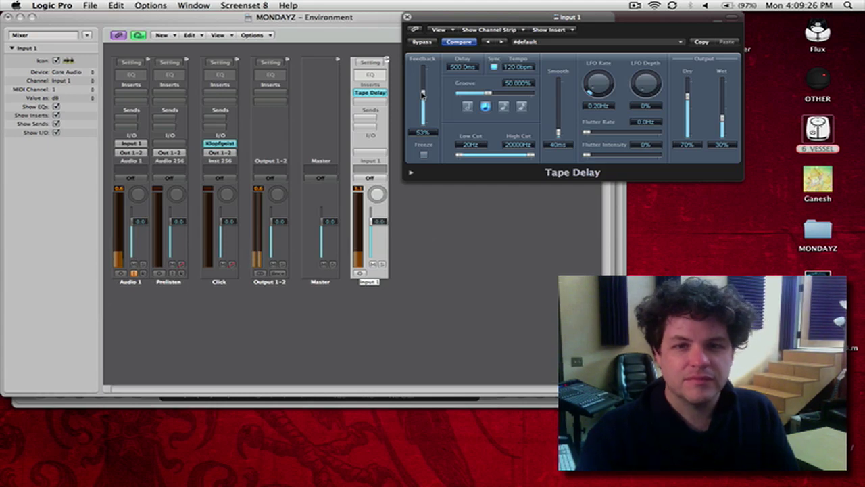
Open the Arrange window in screenset 1 with the Library showing, and arm the Audio 1 track for recording.
key(1)
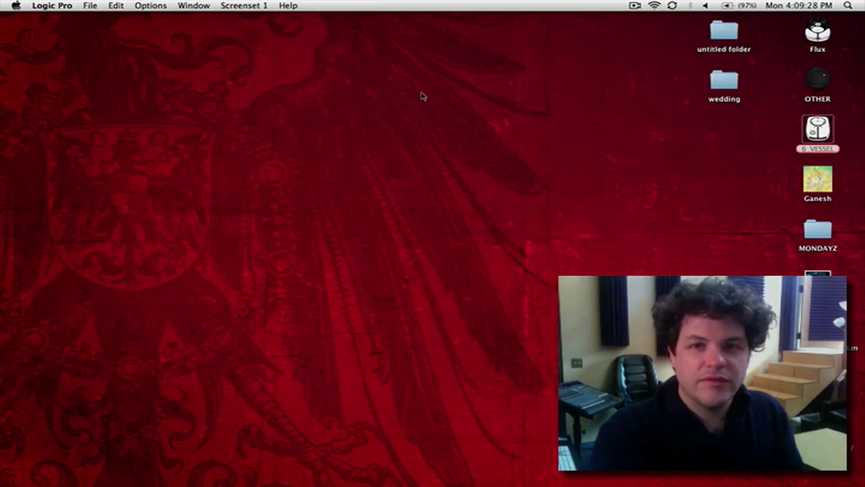
key(super+1)
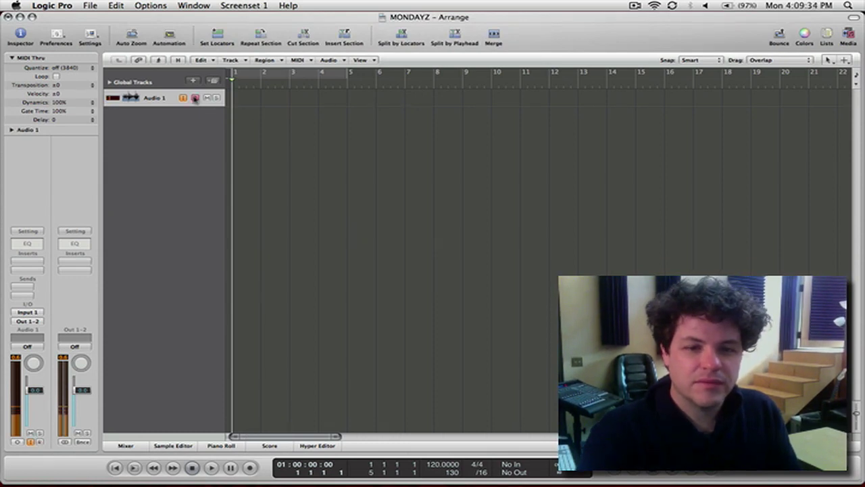
key(y)
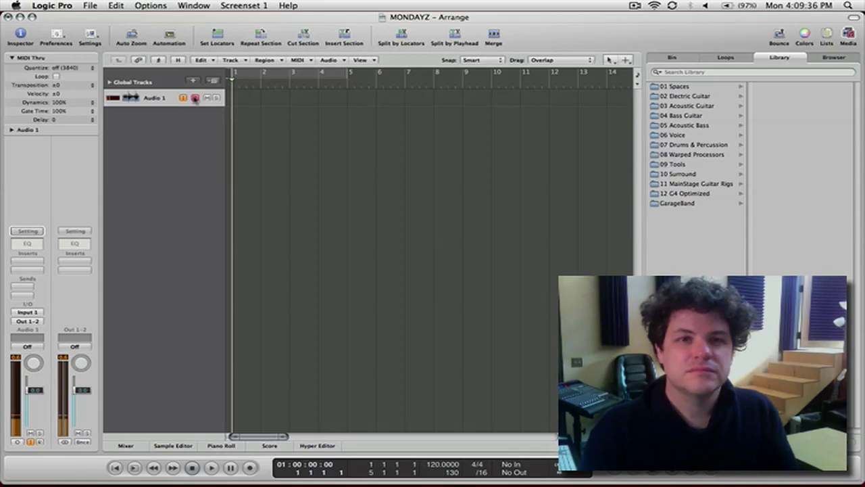
click(195, 98)
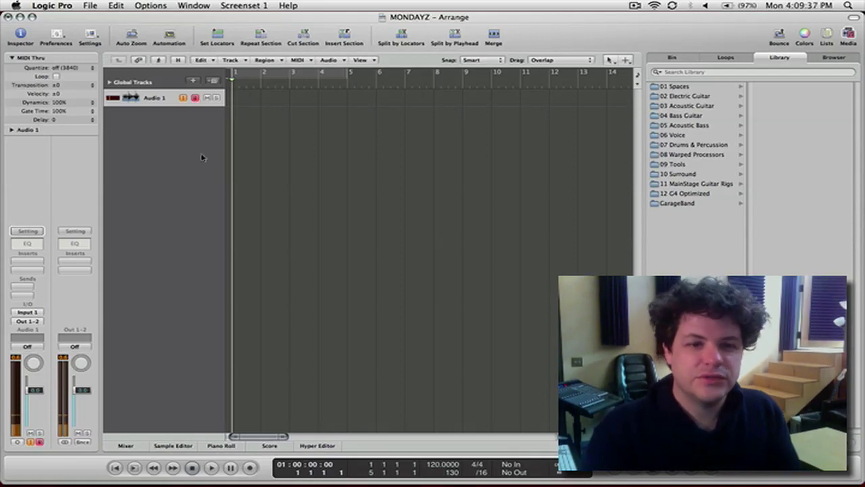
Record a take of about ten bars on the Audio 1 track, enlarging the track vertically while recording.
click(249, 467)
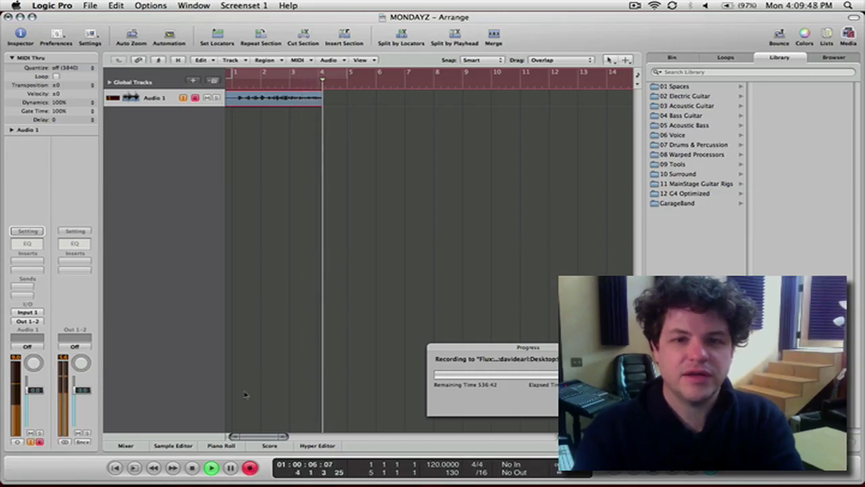
scroll(265, 307, up, 5)
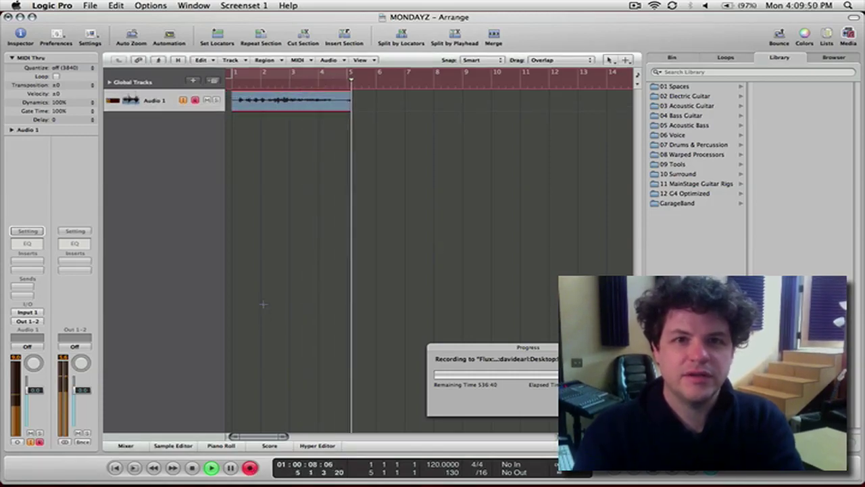
scroll(264, 305, up, 5)
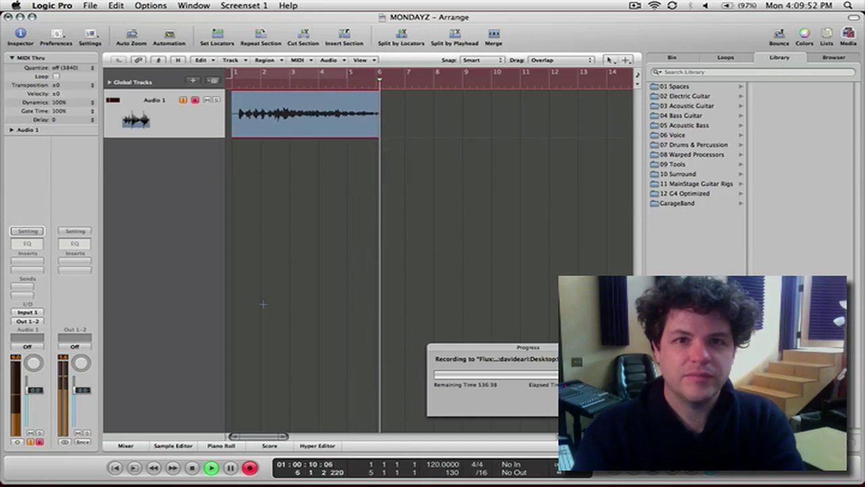
scroll(264, 305, up, 2)
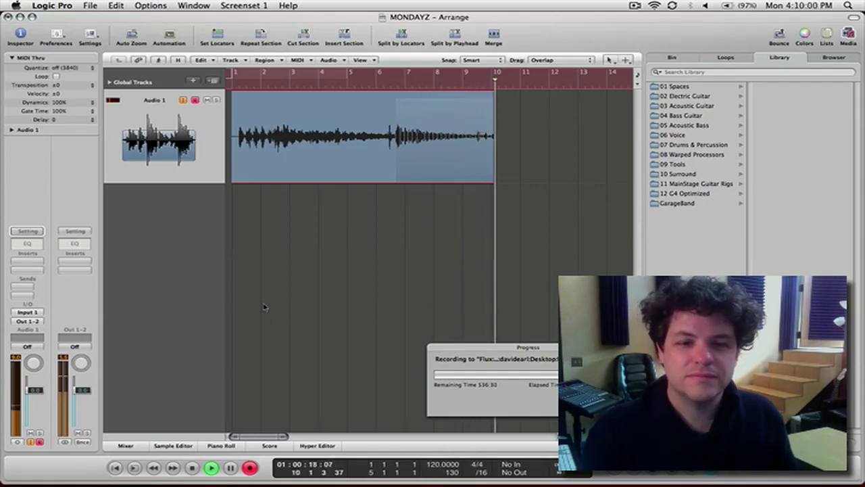
key(space)
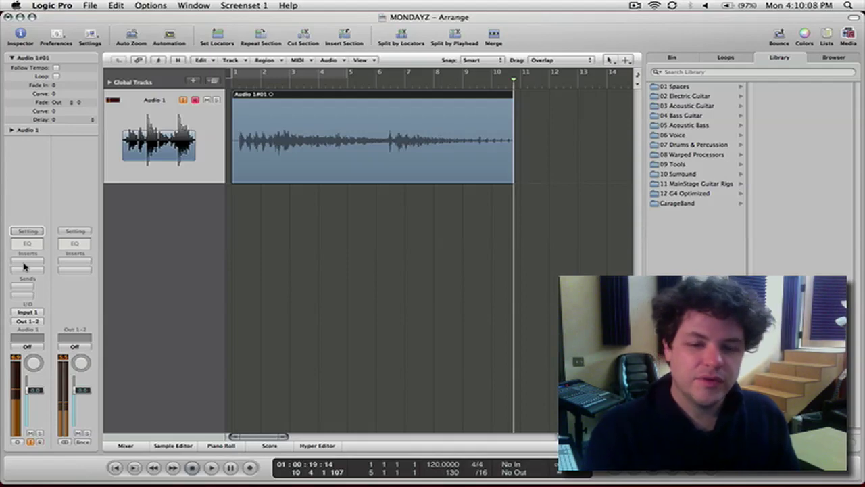
Play back the recorded Audio 1 take from the start of the project.
key(Return)
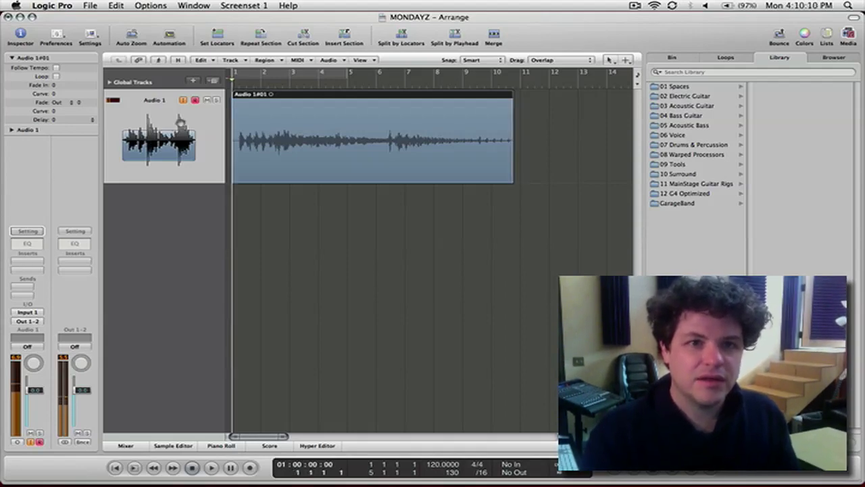
key(space)
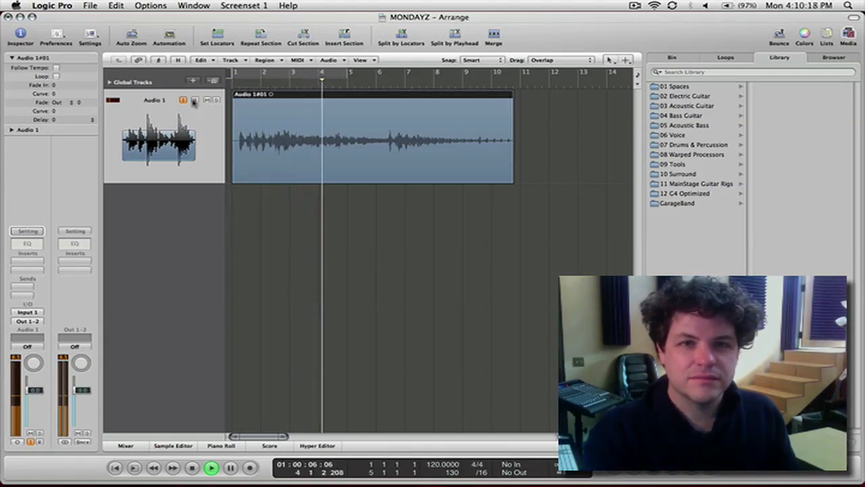
key(space)
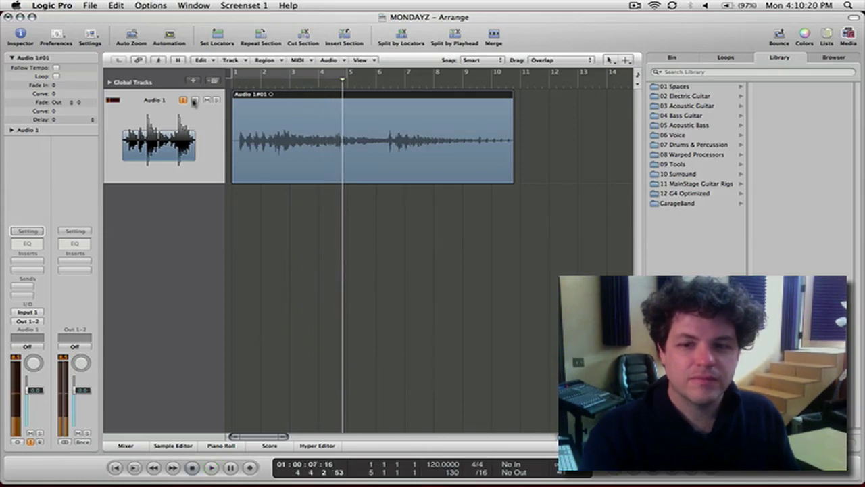
Create a second audio track and move the recorded region from Audio 1 onto it.
key(Return)
double_click(162, 258)
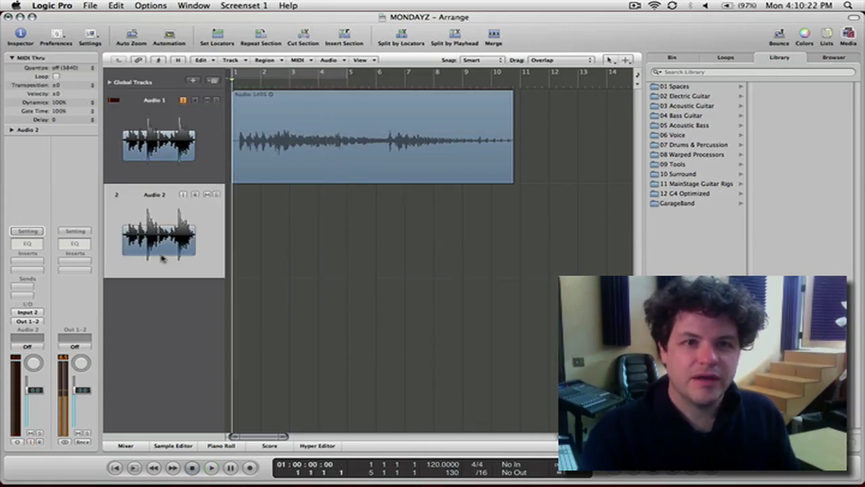
drag(274, 162, 277, 224)
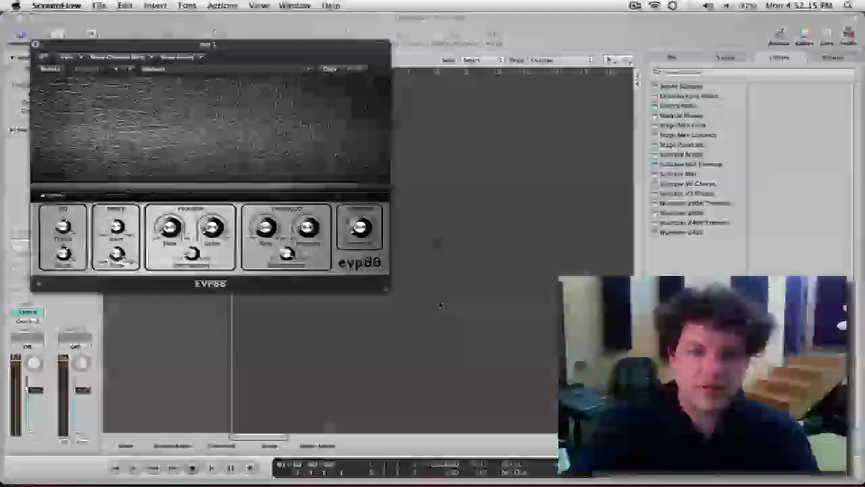
Switch to Logic Pro and show the Environment's Click & Ports layer in screenset 8.
click(436, 307)
key(8)
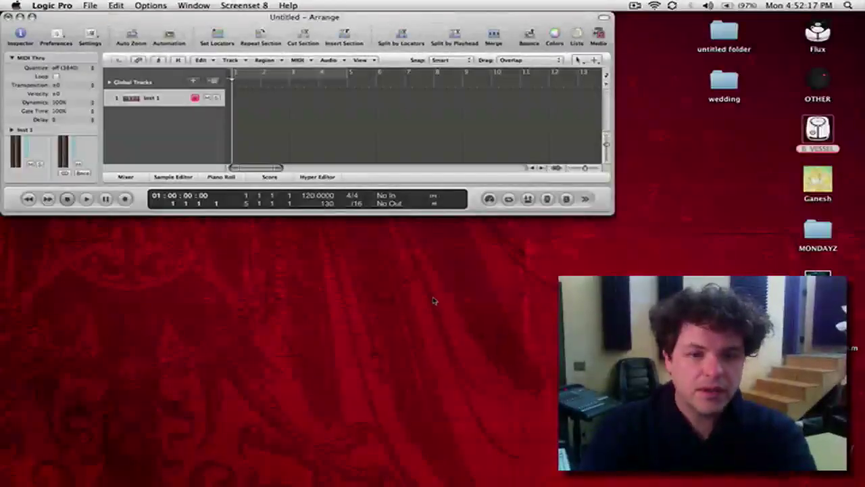
key(super+8)
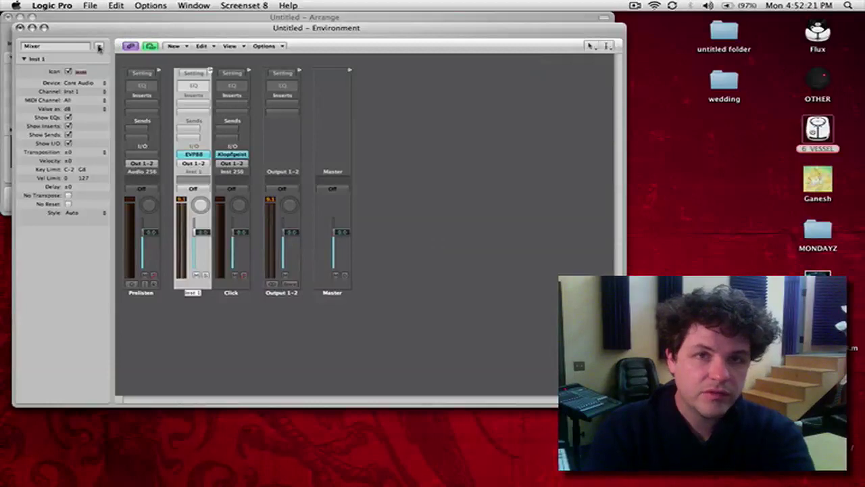
click(98, 47)
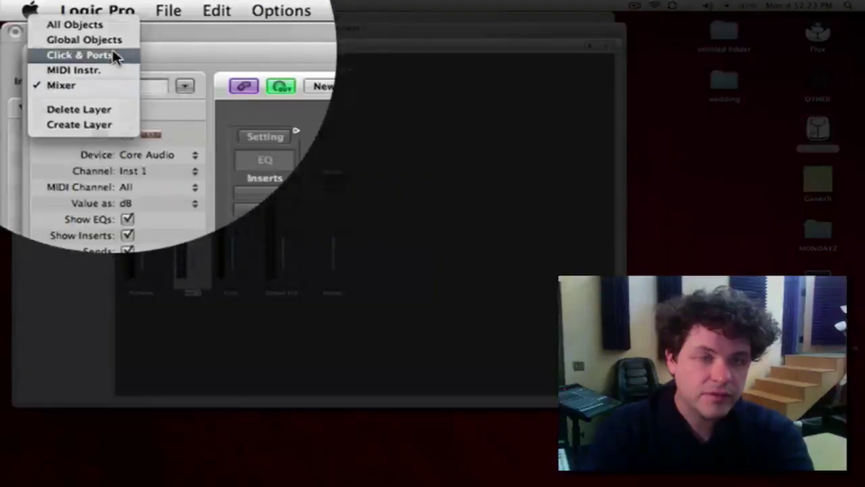
click(102, 54)
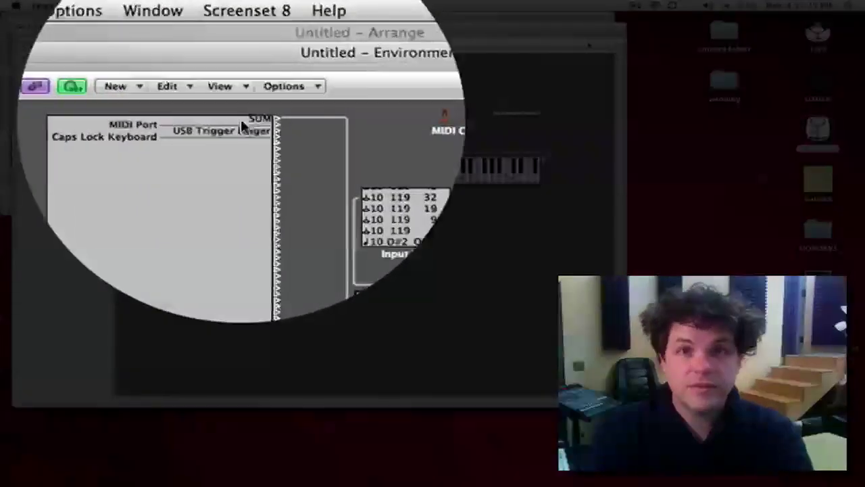
Add a Chord Memorizer object and place it below the cable between Input View and Sequencer Input.
click(115, 85)
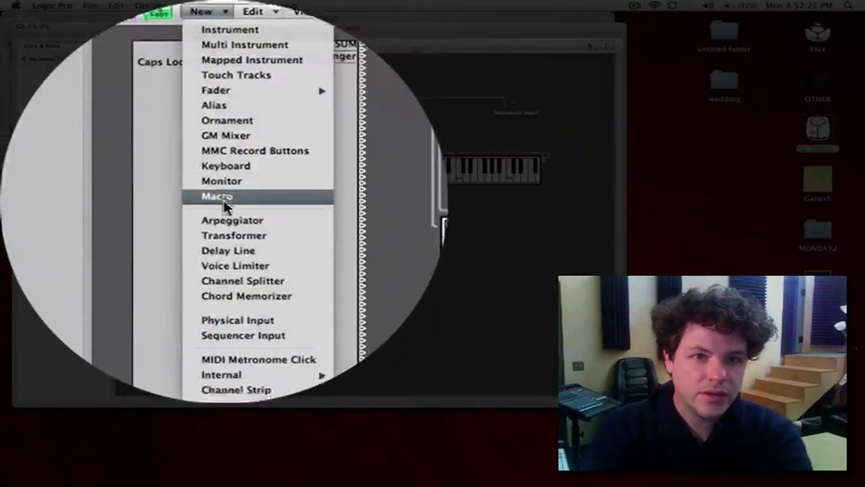
click(226, 203)
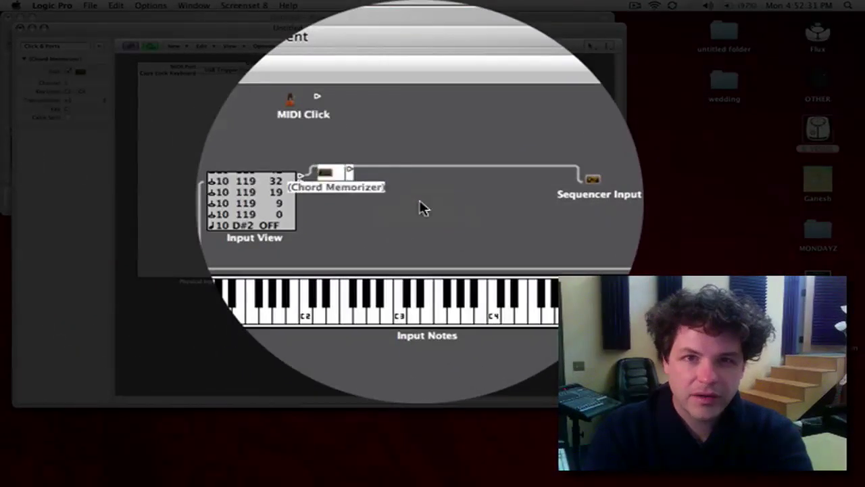
drag(328, 174, 420, 206)
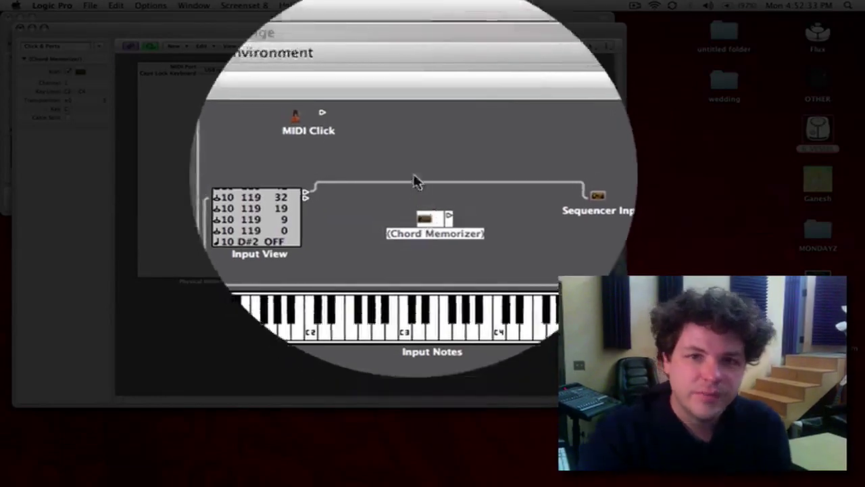
Delete the direct cable between Input View and Sequencer Input, and cable Input View through the Chord Memorizer to Sequencer Input.
click(412, 181)
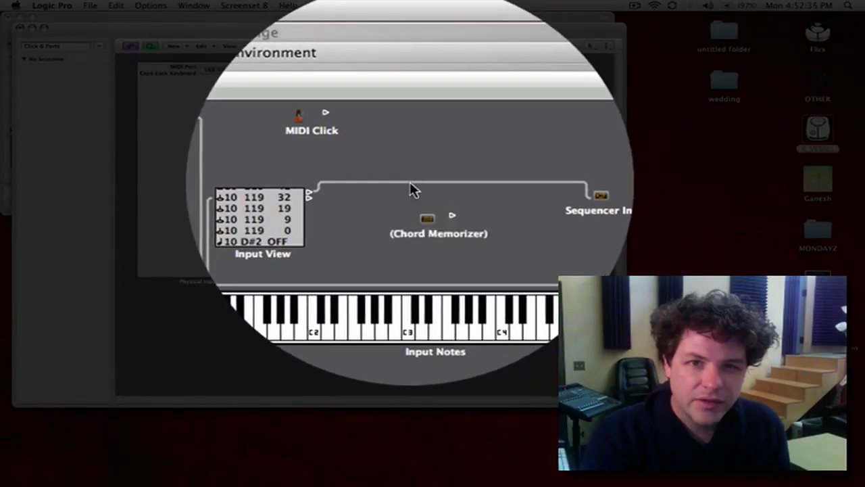
click(410, 183)
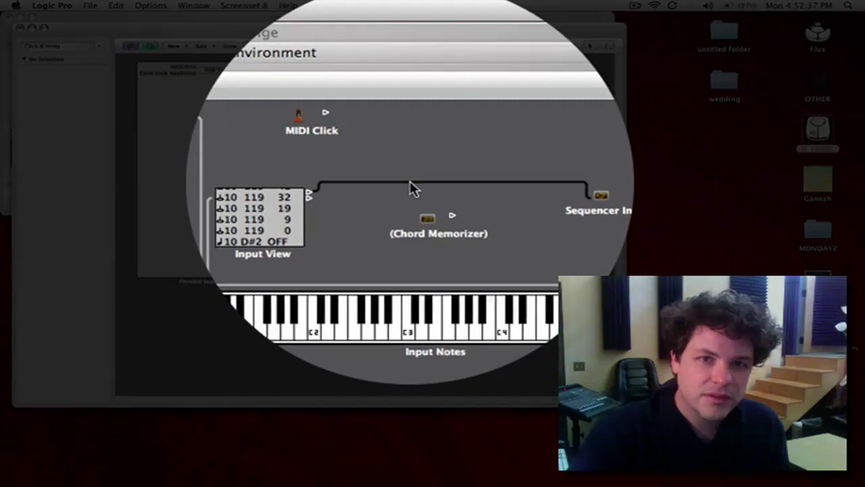
key(Delete)
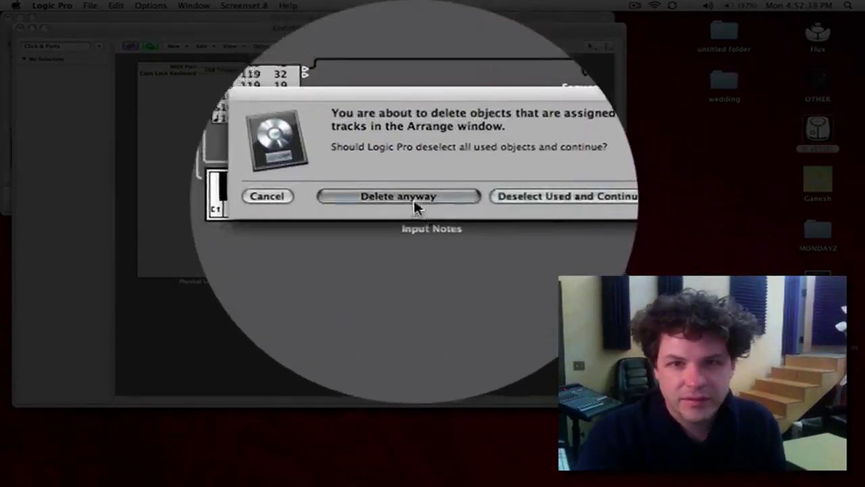
click(414, 200)
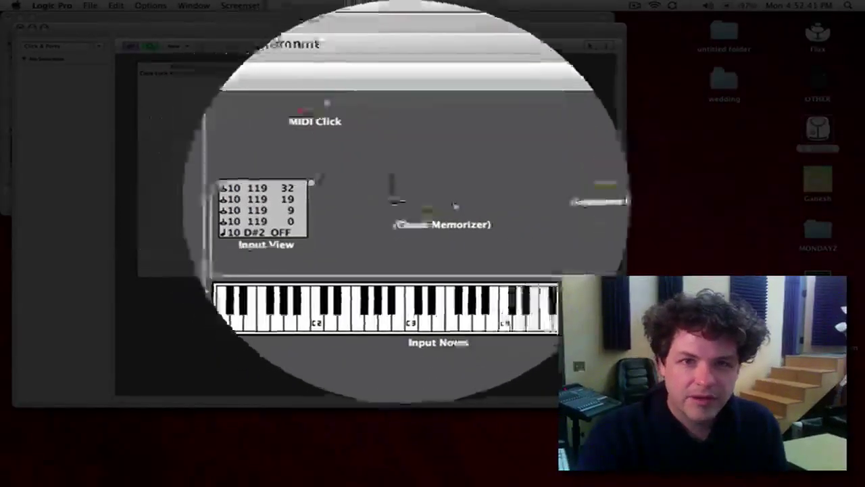
drag(456, 207, 584, 181)
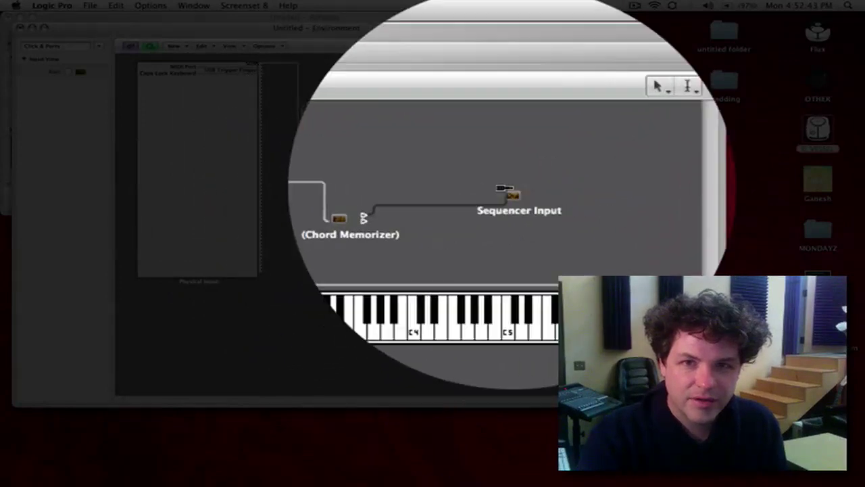
drag(503, 189, 513, 196)
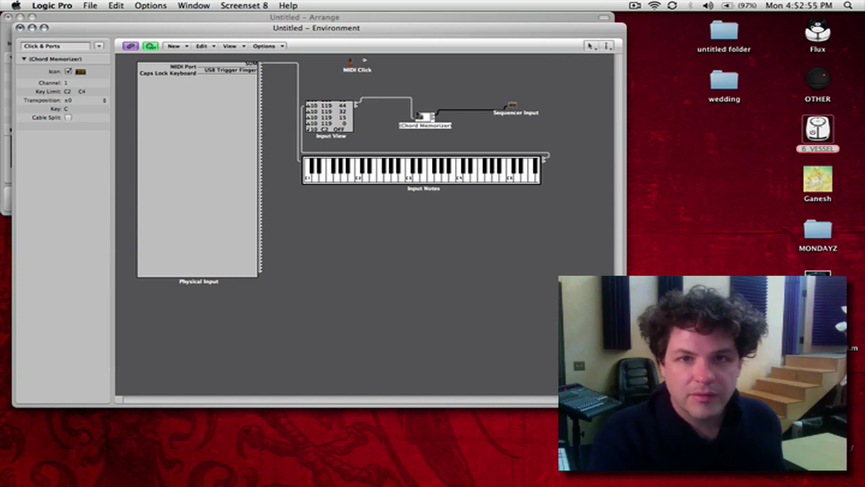
Open the Chord Memorizer's chord editor and assign the chord F2, G#2 and C3 to the trigger note C#2.
double_click(423, 119)
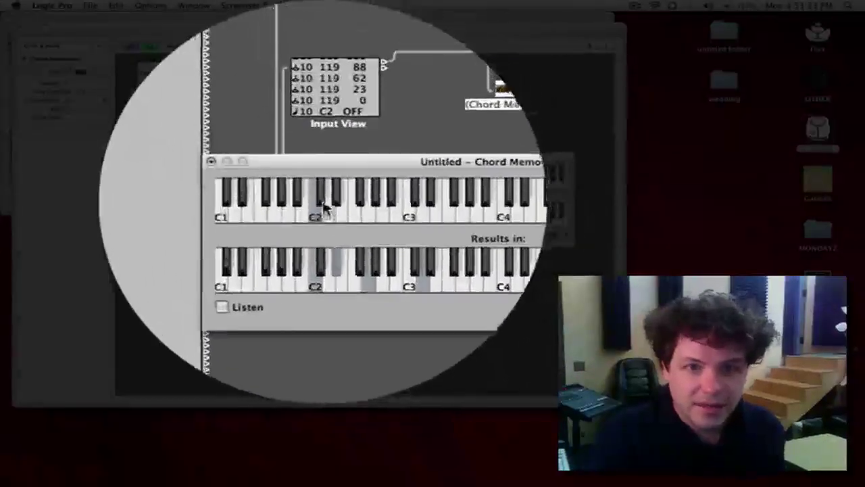
click(323, 202)
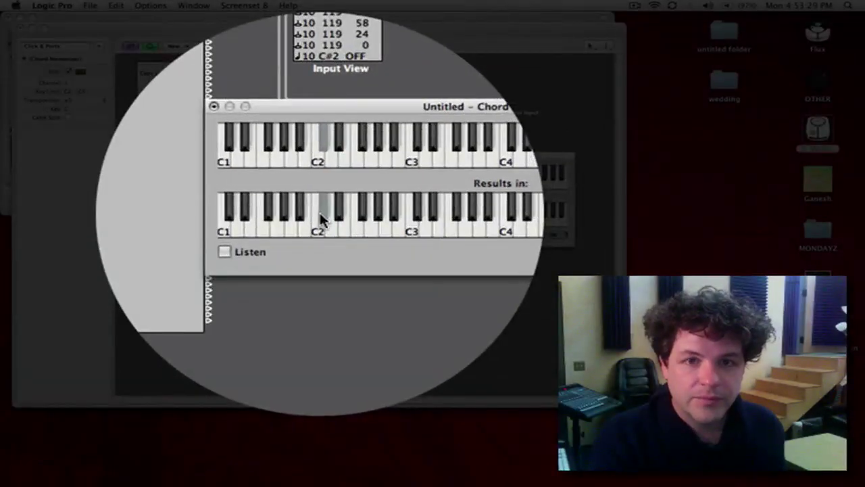
click(321, 264)
click(344, 223)
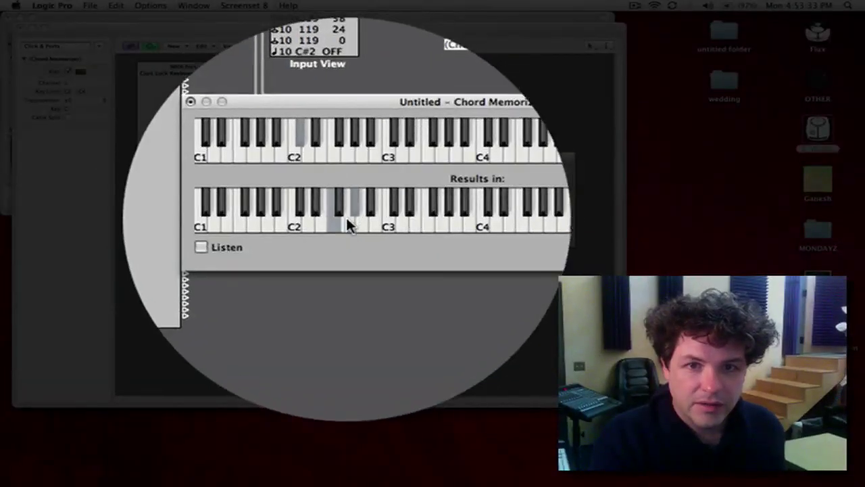
click(369, 223)
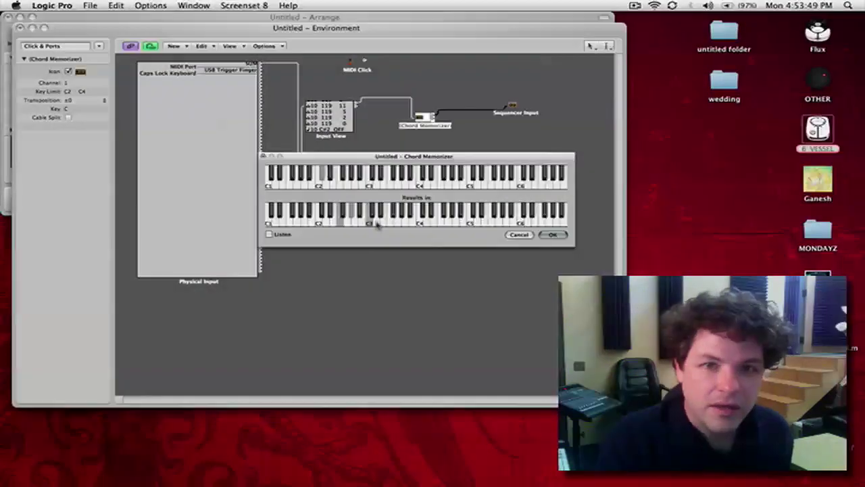
Assign the chord D2, F2, A2 and C3 to the trigger note D2.
click(323, 187)
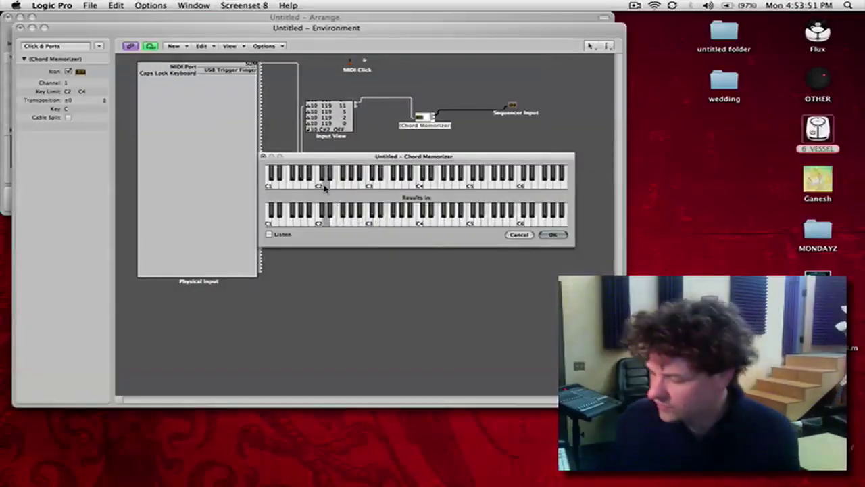
click(353, 223)
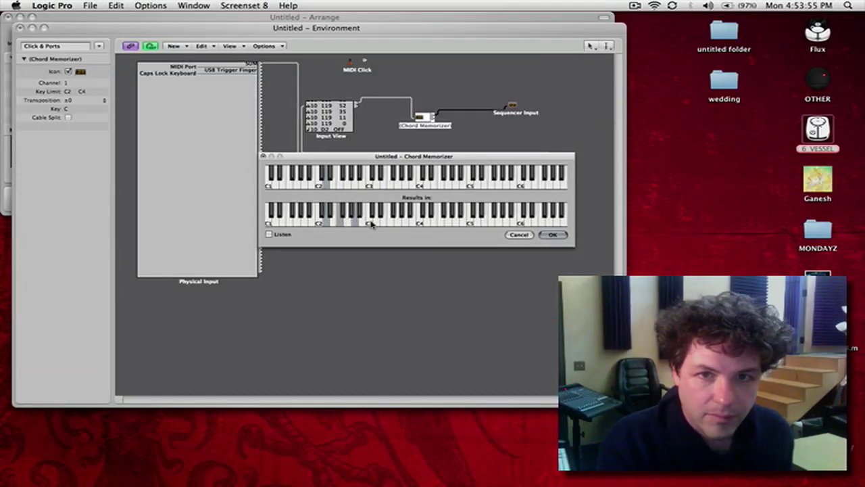
click(370, 224)
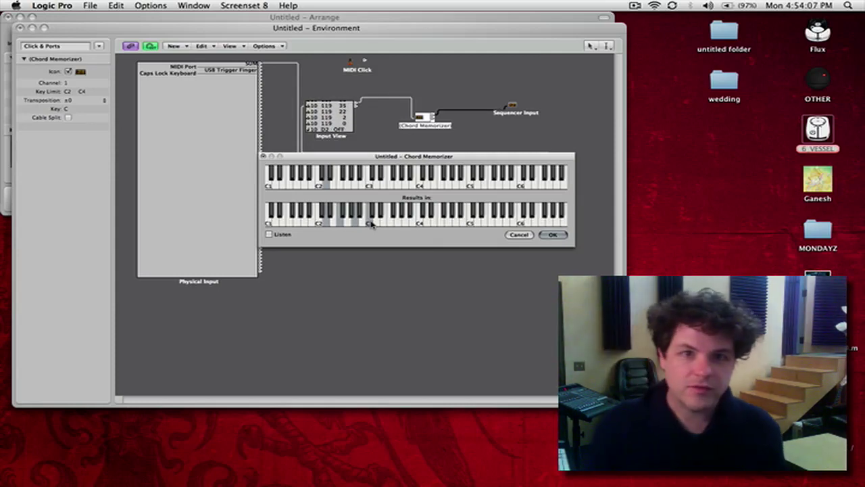
Assign a chord to the trigger note D#2 and revise the chord for C#2 in the Chord Memorizer.
click(331, 174)
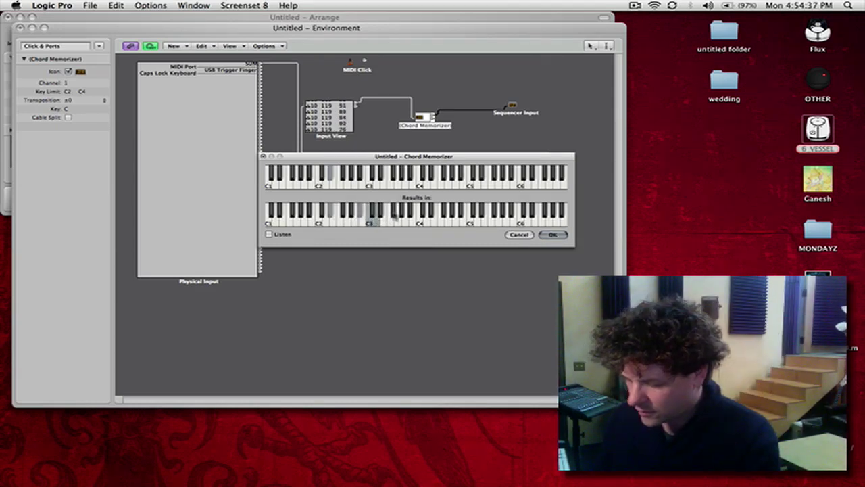
click(322, 178)
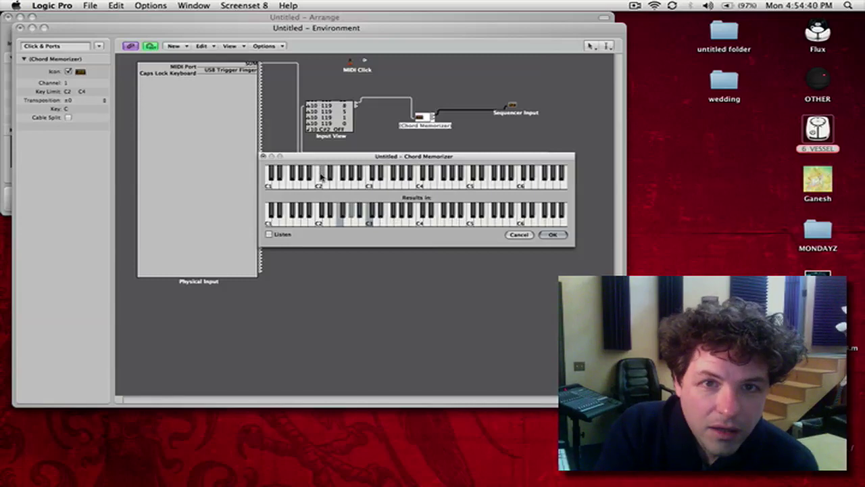
click(325, 218)
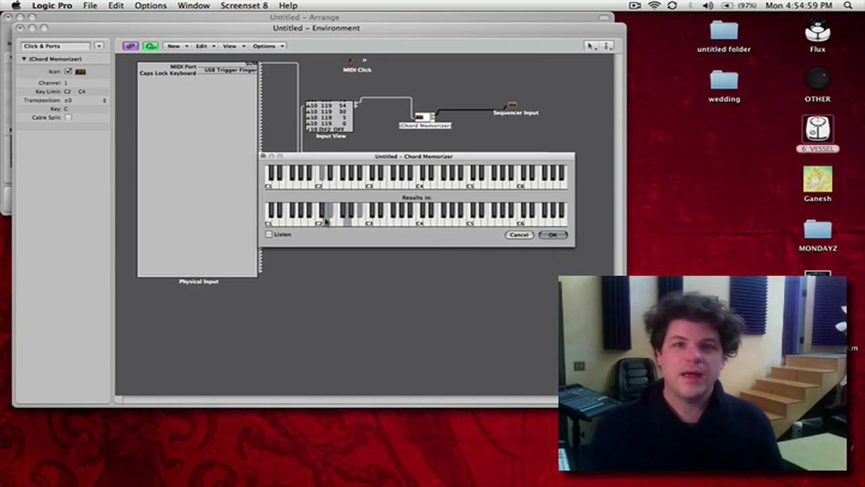
In screenset 1, record about eight bars of memorized chords on the EVP88 track Inst 1 and show the region in the Piano Roll.
key(1)
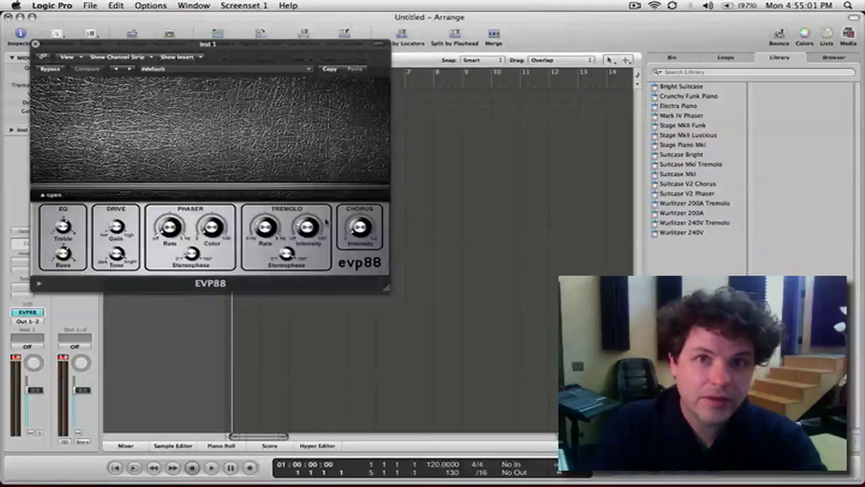
click(36, 44)
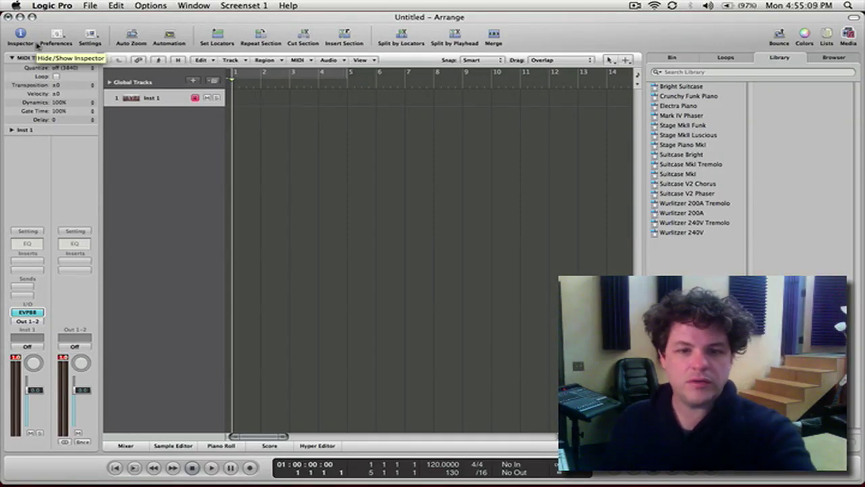
click(249, 468)
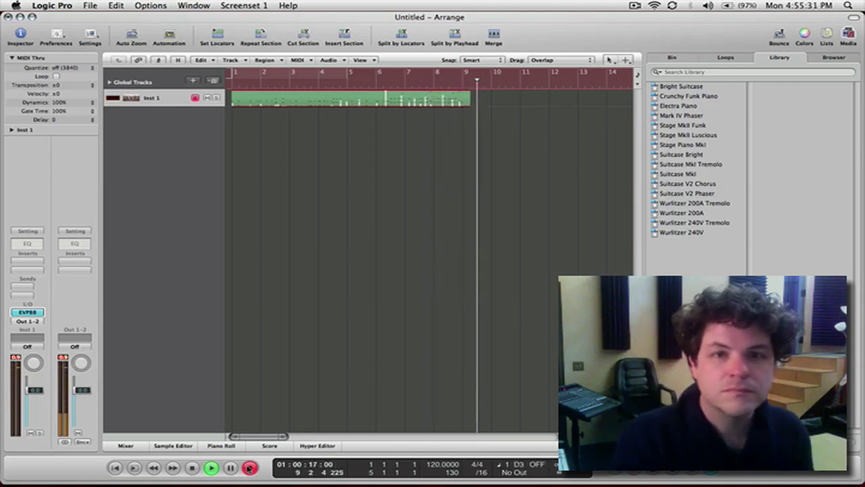
click(248, 468)
key(space)
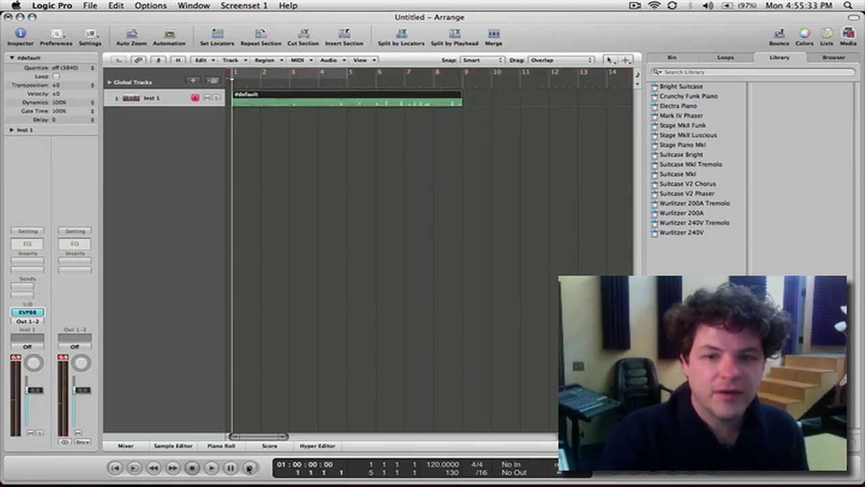
key(p)
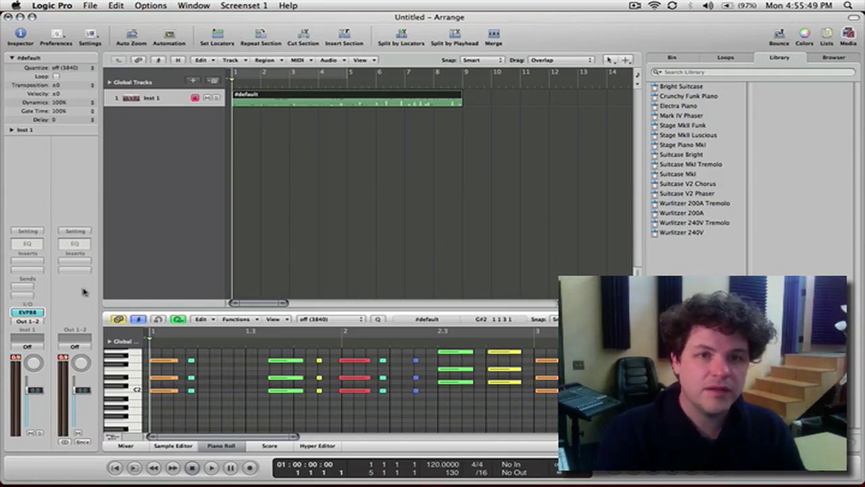
Create a second software instrument track and load the FM Organ setting from the library's Keyboards > Warped Organs category.
double_click(137, 148)
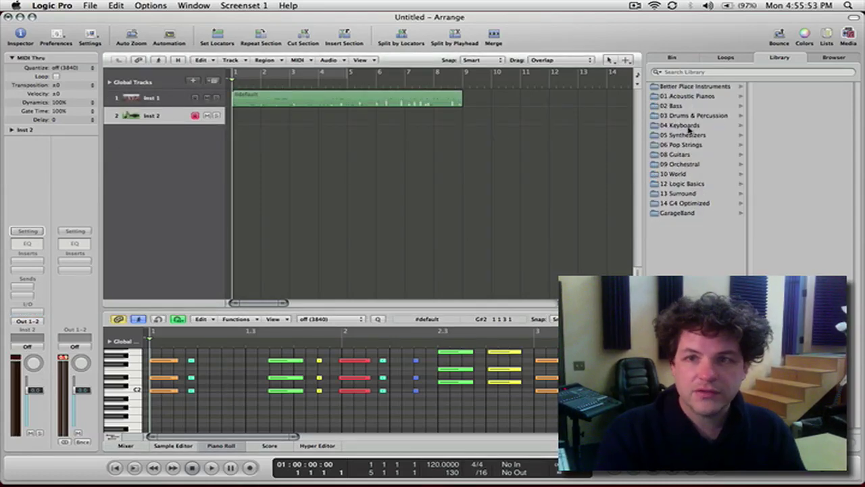
click(686, 125)
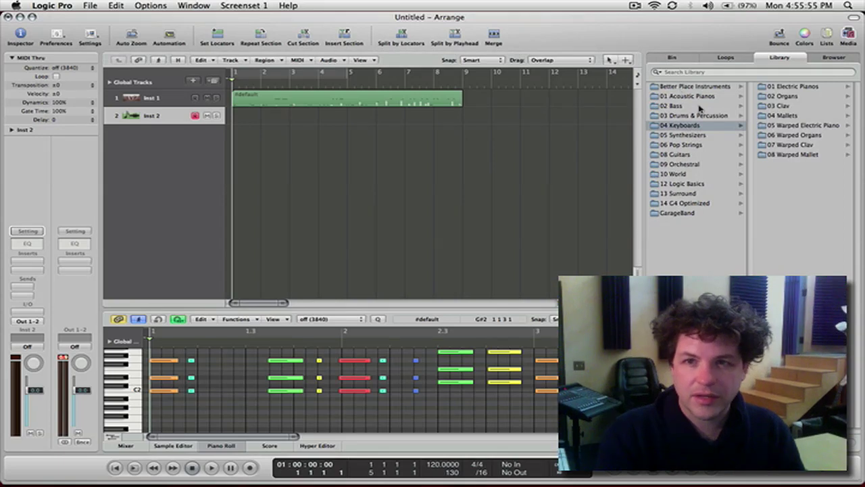
click(788, 135)
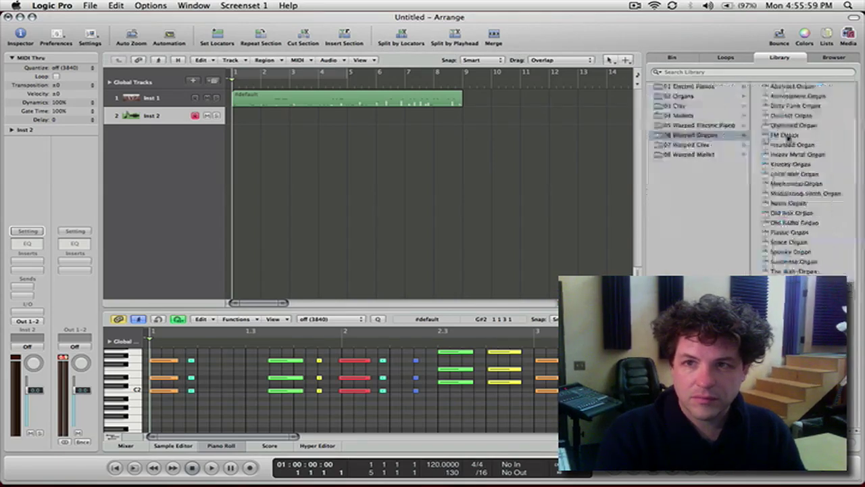
click(791, 135)
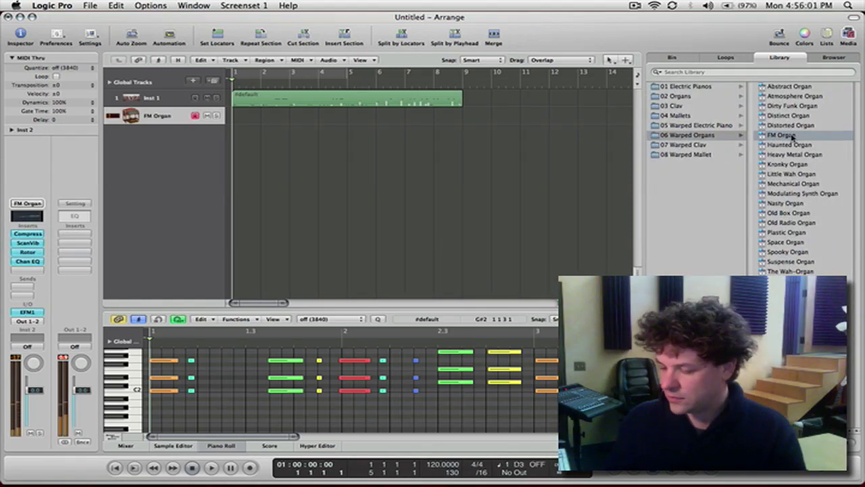